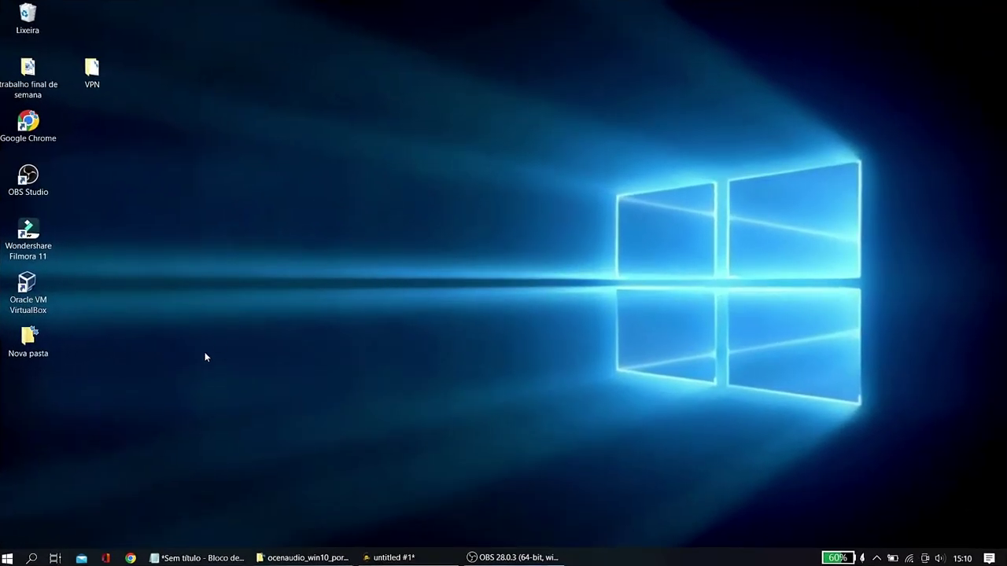
# Open Segurança do Windows from the Atualização e Segurança section of Configurações
pyautogui.click(34, 557)
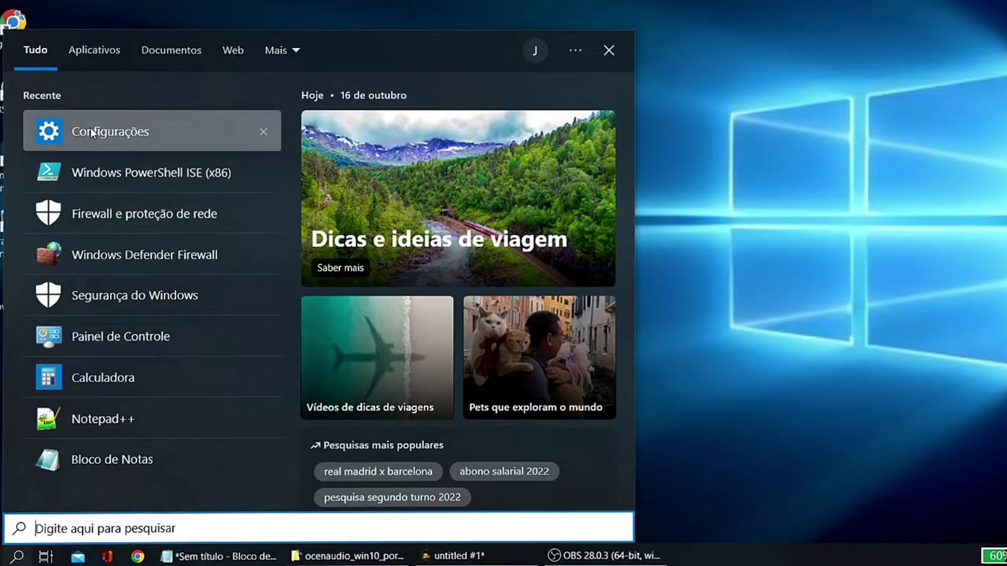
pyautogui.click(157, 11)
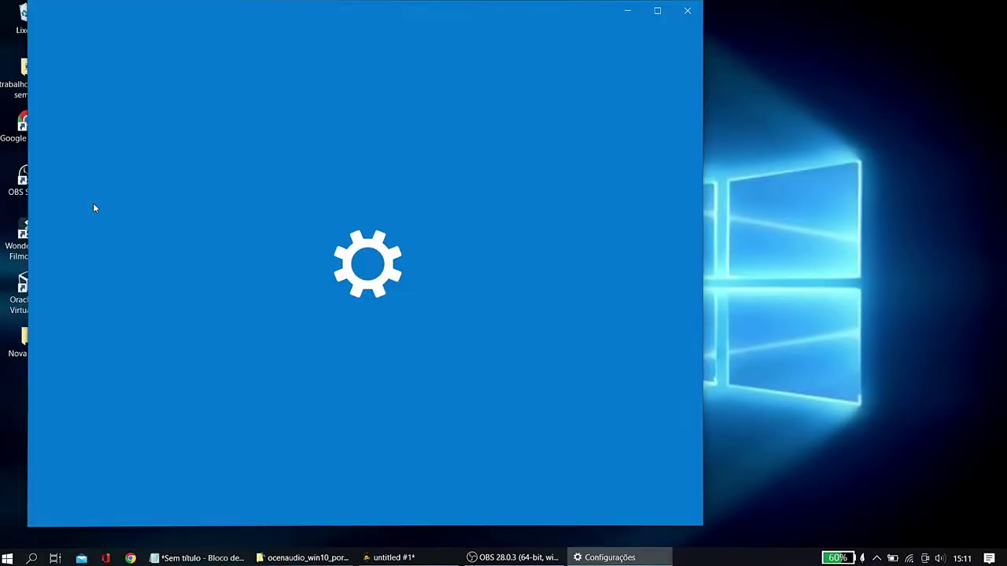
pyautogui.scroll(-1, 259, 441)
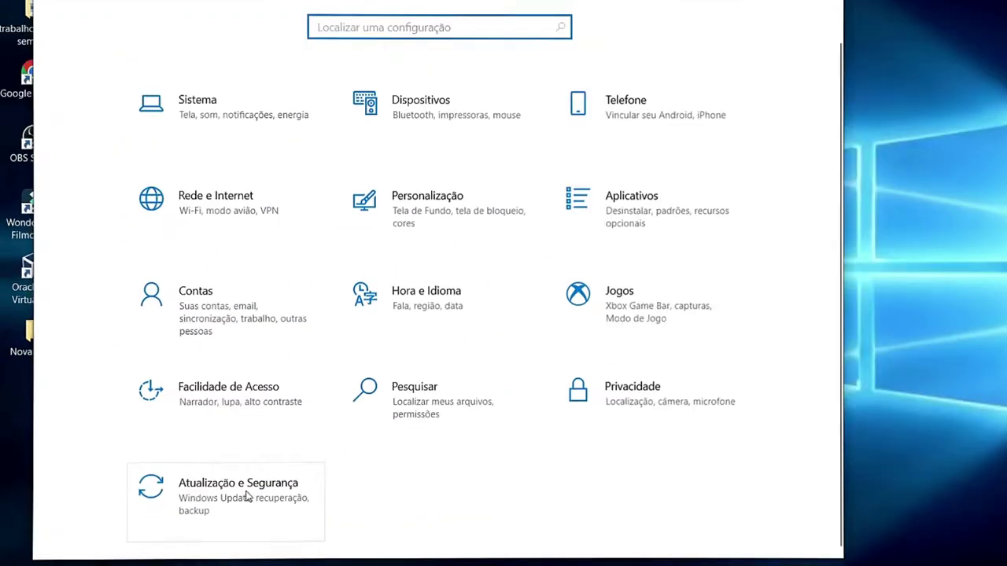
pyautogui.click(223, 497)
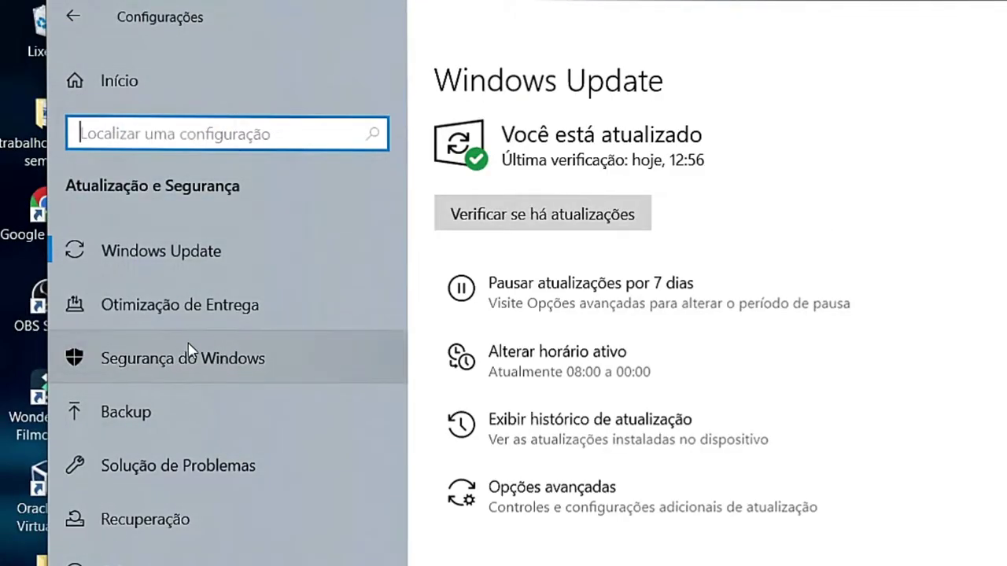
pyautogui.click(158, 376)
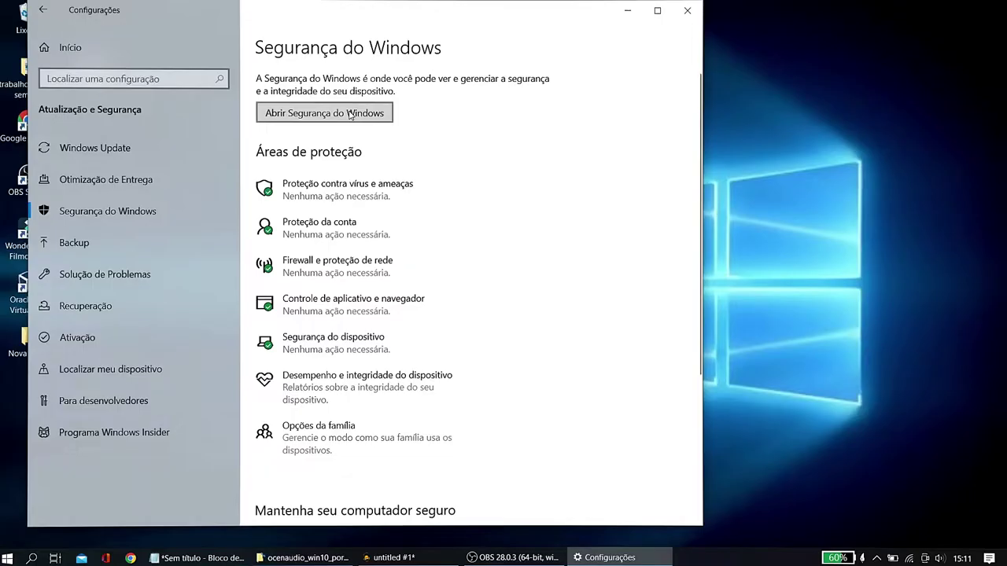
pyautogui.click(350, 115)
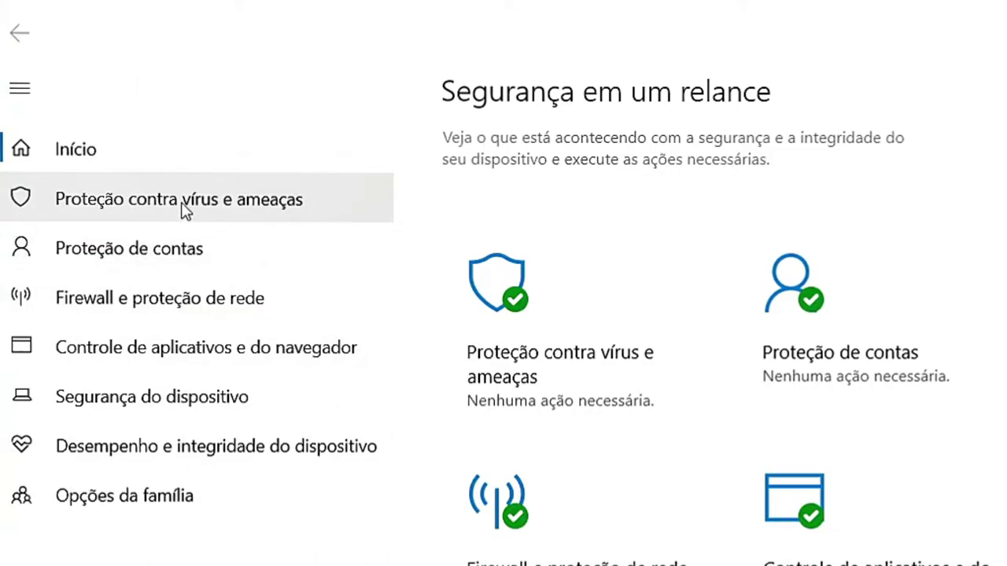
# Open the management page for Configurações de proteção contra vírus e ameaças within Proteção contra vírus e ameaças
pyautogui.click(206, 200)
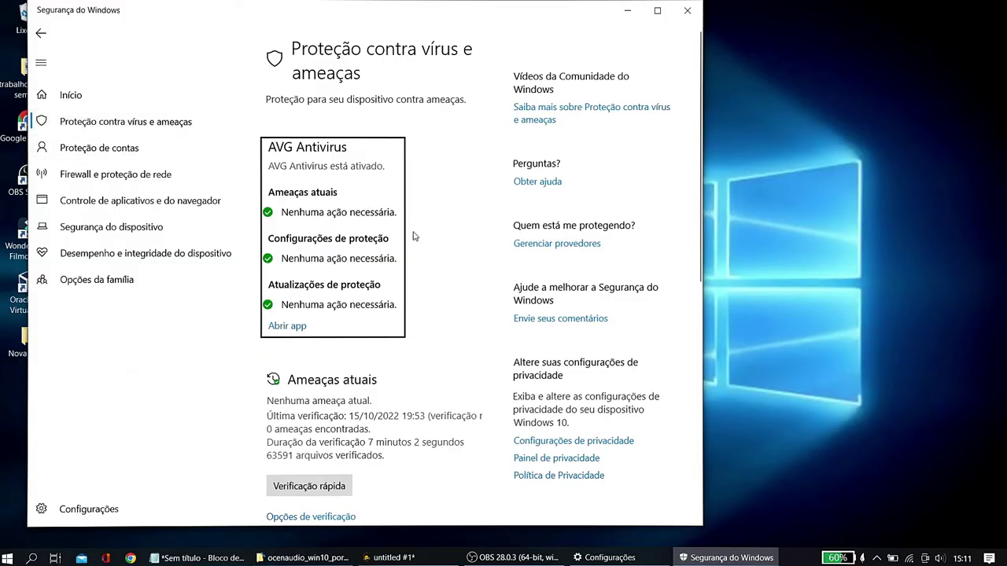
pyautogui.scroll(-5, 727, 451)
pyautogui.scroll(-3, 417, 268)
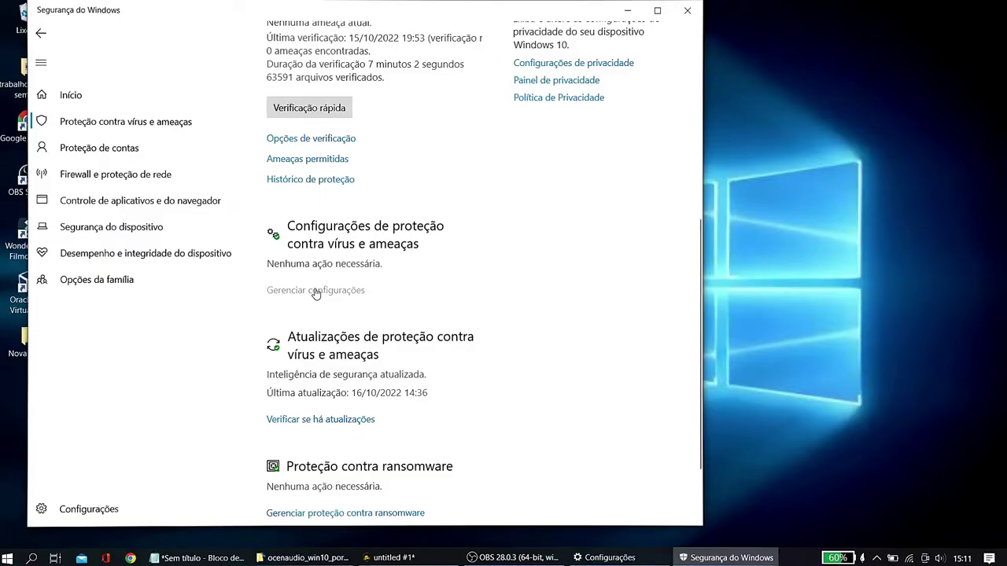
pyautogui.click(452, 334)
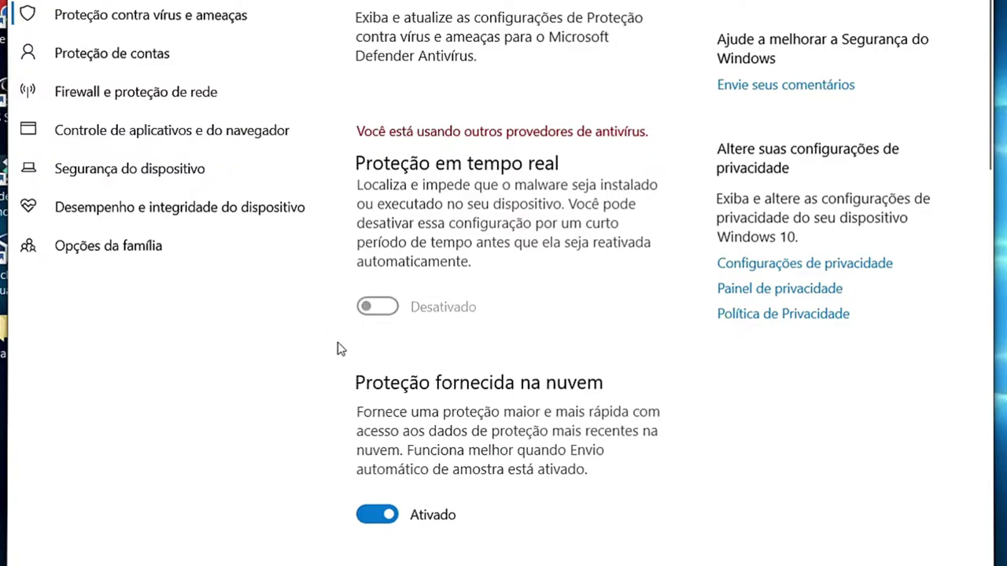
# Turn off Proteção fornecida na nuvem and Envio automático de amostra for Microsoft Defender Antivírus
pyautogui.scroll(-3, 522, 314)
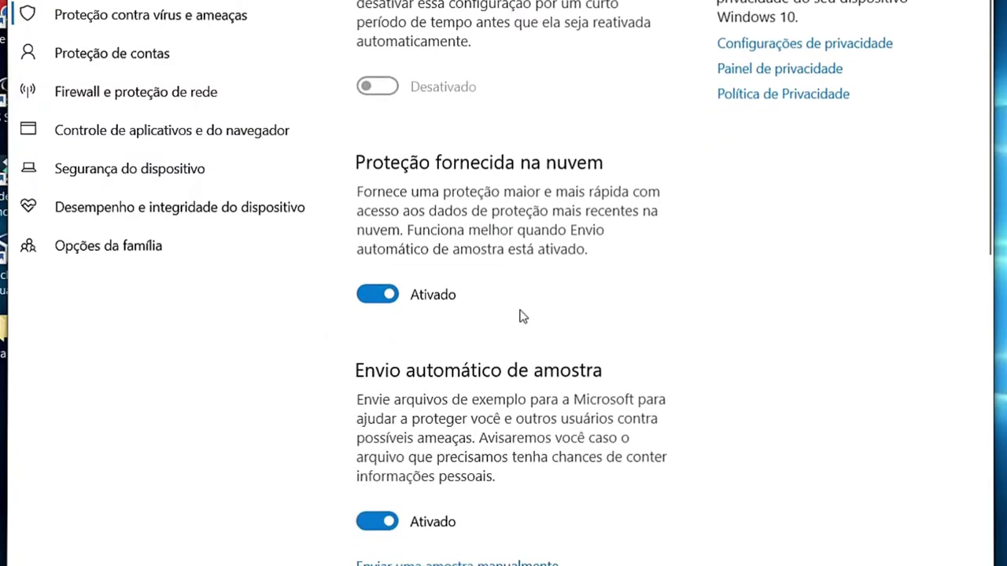
pyautogui.click(368, 299)
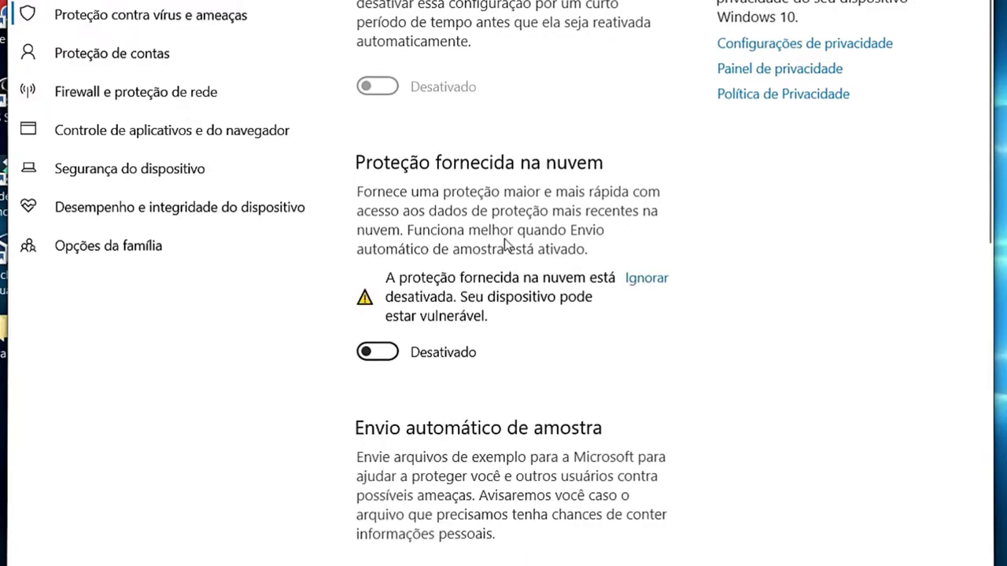
pyautogui.scroll(-5, 644, 236)
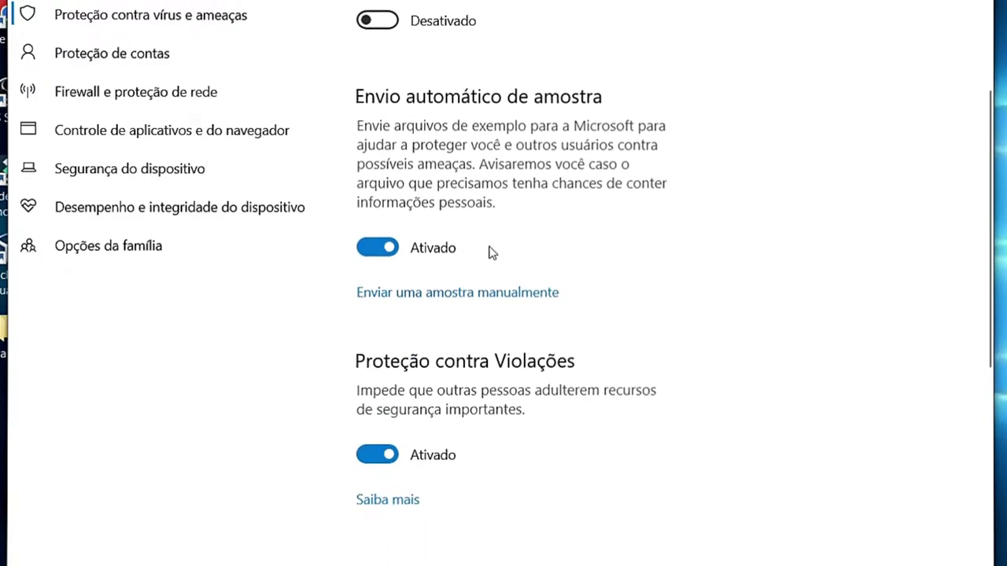
pyautogui.click(385, 244)
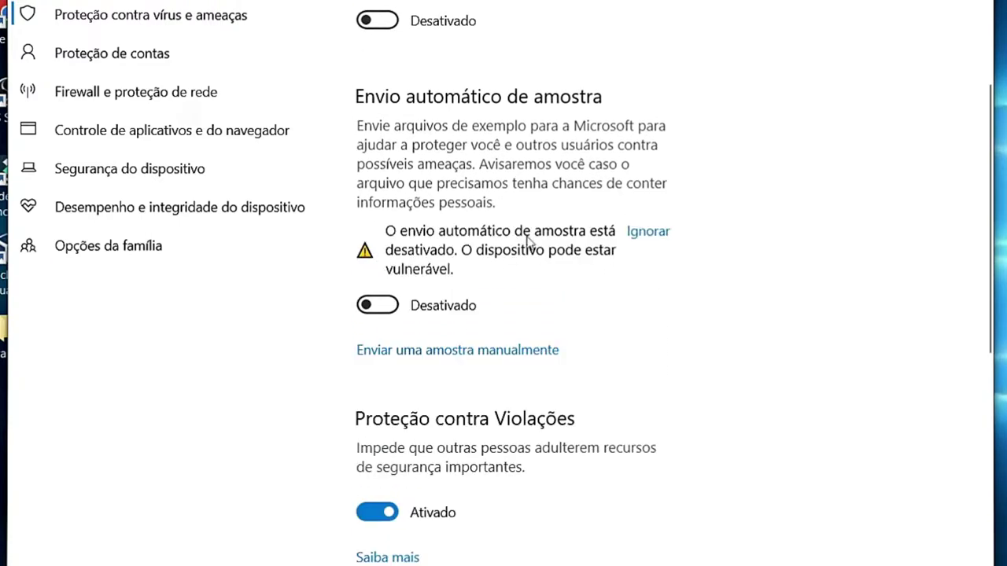
# Turn off Proteção contra Violações and look over the remaining virus and threat protection settings
pyautogui.scroll(-2, 574, 240)
pyautogui.scroll(-3, 575, 240)
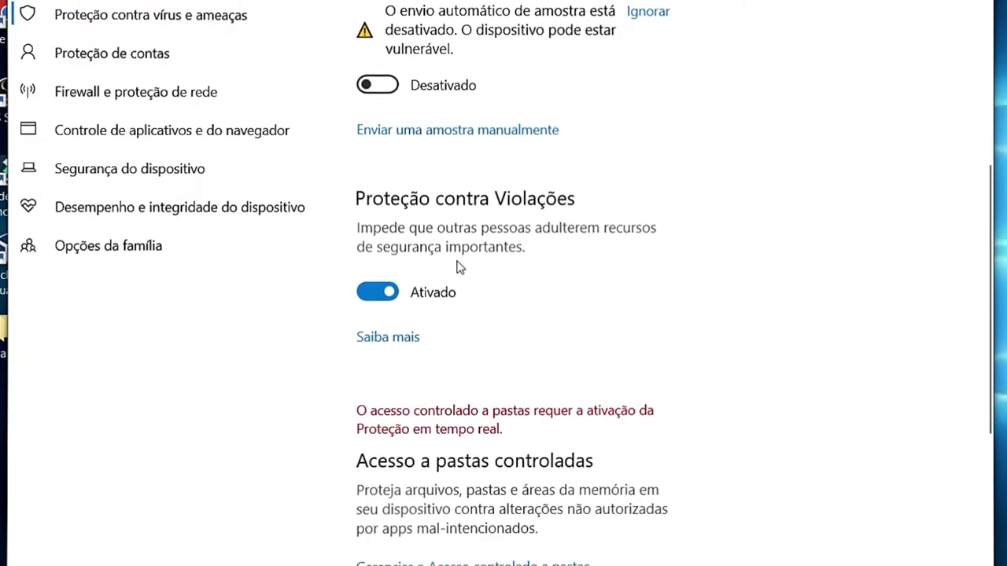
pyautogui.click(378, 293)
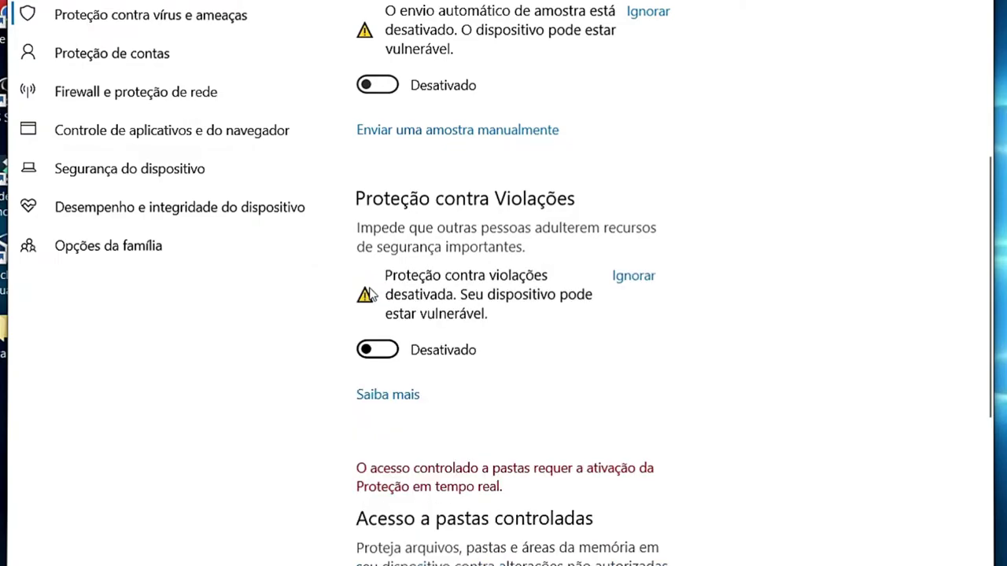
pyautogui.scroll(-10, 703, 212)
pyautogui.scroll(15, 689, 216)
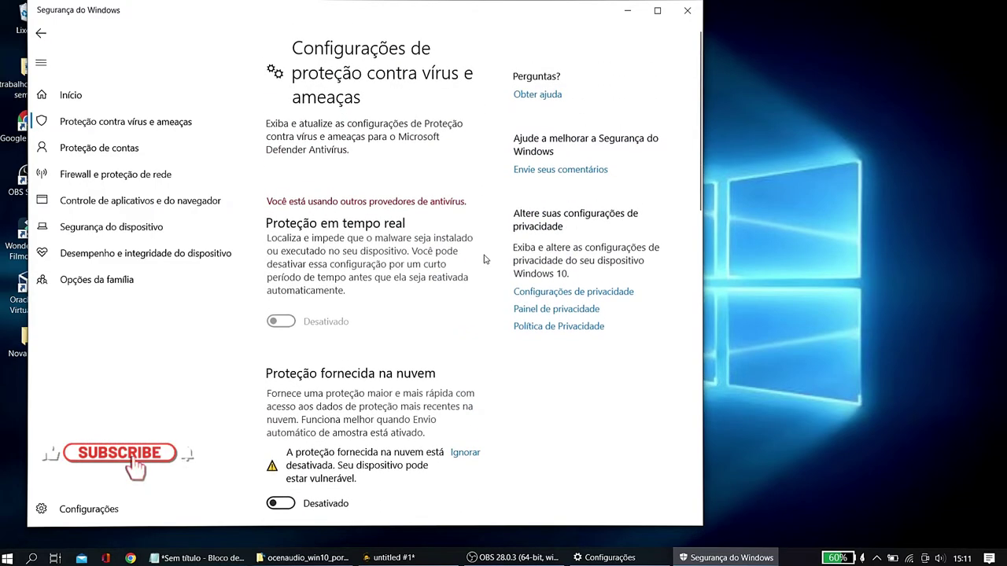
pyautogui.scroll(-8, 485, 260)
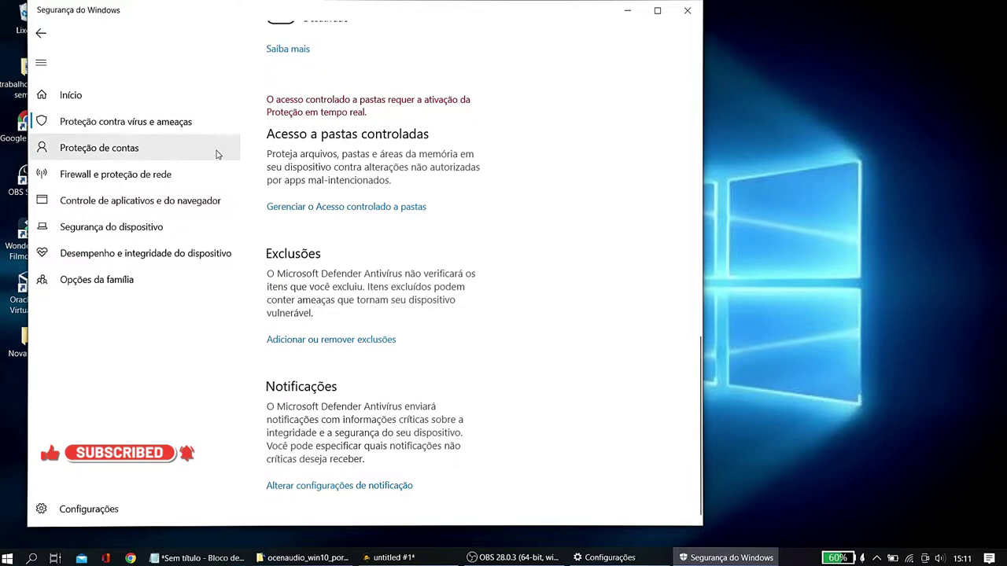
# Return to Proteção contra vírus e ameaças and turn off Verificação periódica in Opções do Microsoft Defender Antivírus
pyautogui.click(130, 122)
pyautogui.scroll(-5, 446, 261)
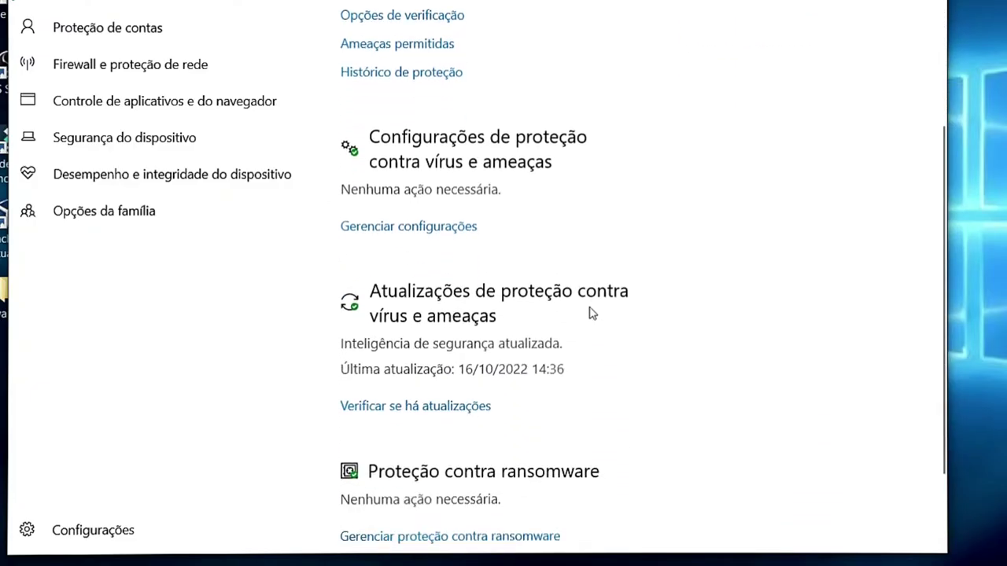
pyautogui.scroll(-2, 592, 313)
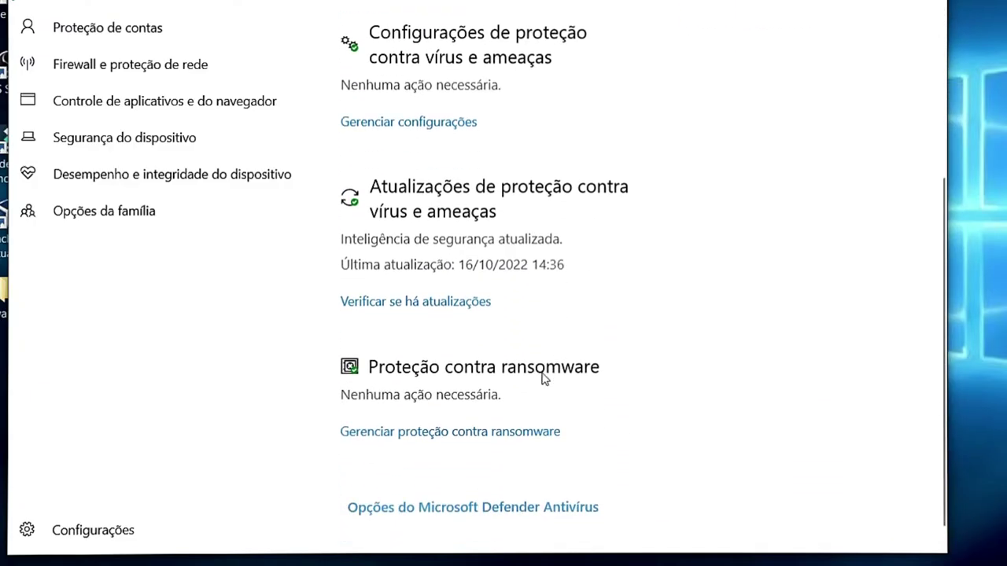
pyautogui.scroll(-1, 504, 490)
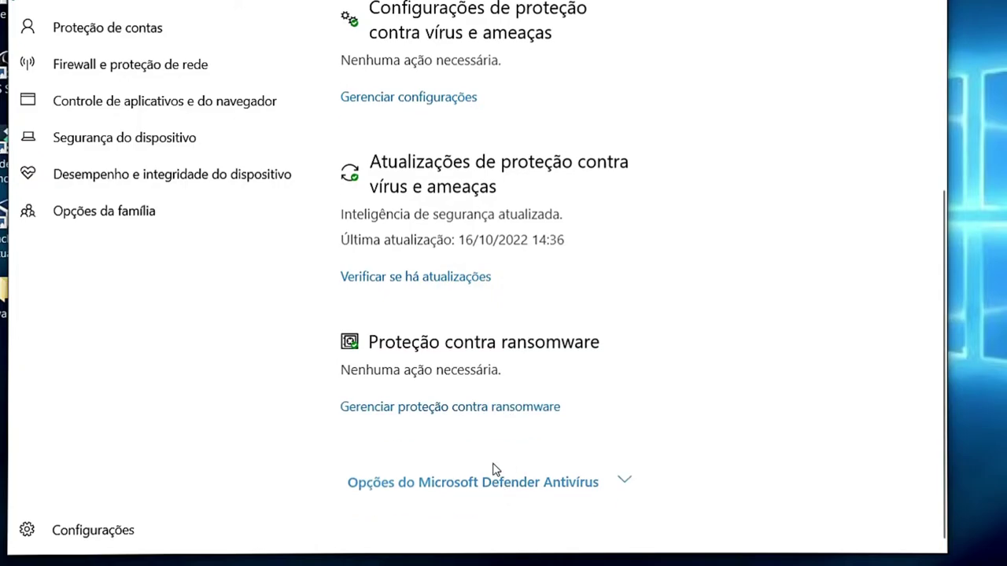
pyautogui.click(516, 486)
pyautogui.scroll(-4, 590, 414)
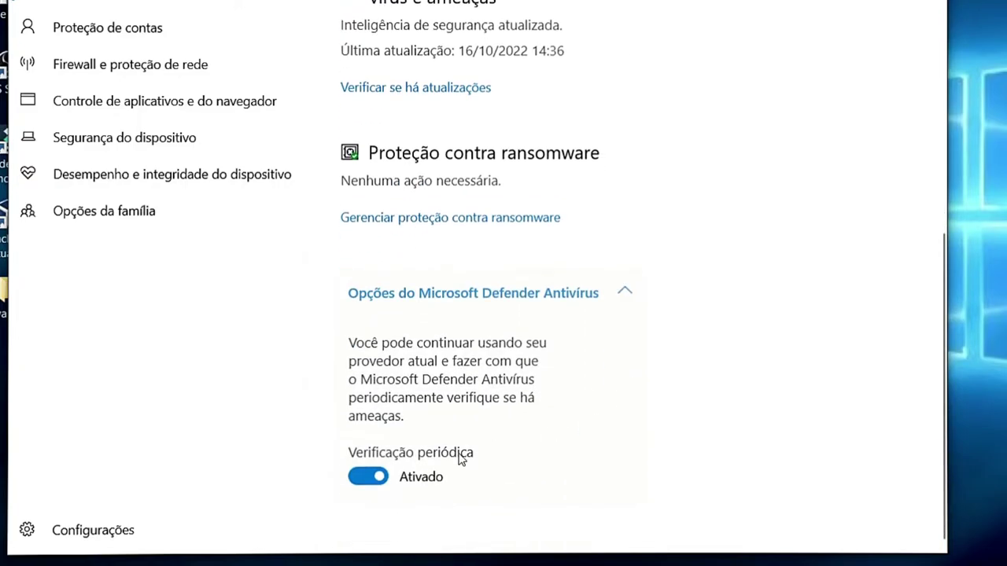
pyautogui.click(369, 478)
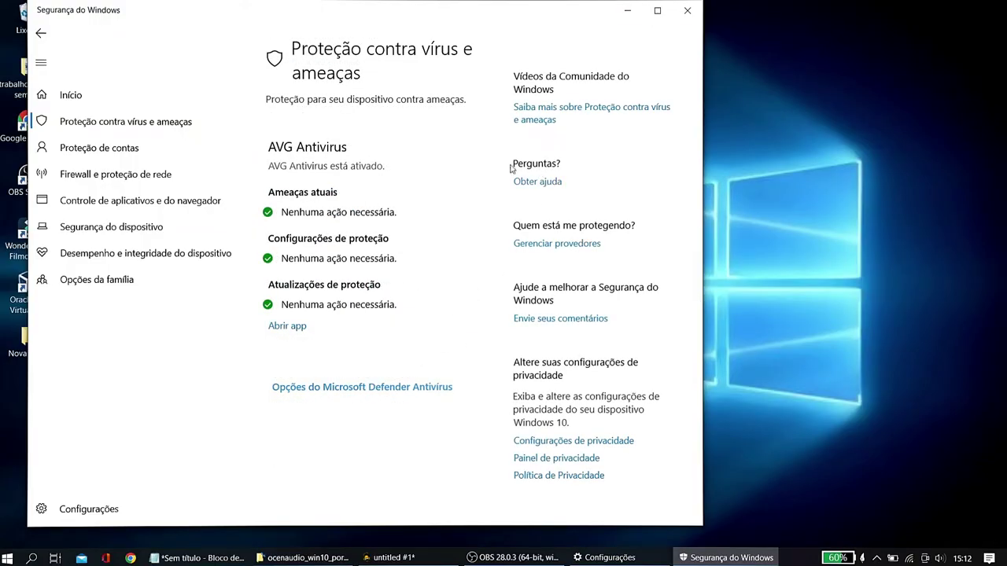
# Revisit the Proteção contra vírus e ameaças page, and close the Segurança do Windows and Configurações windows
pyautogui.click(94, 148)
pyautogui.click(82, 126)
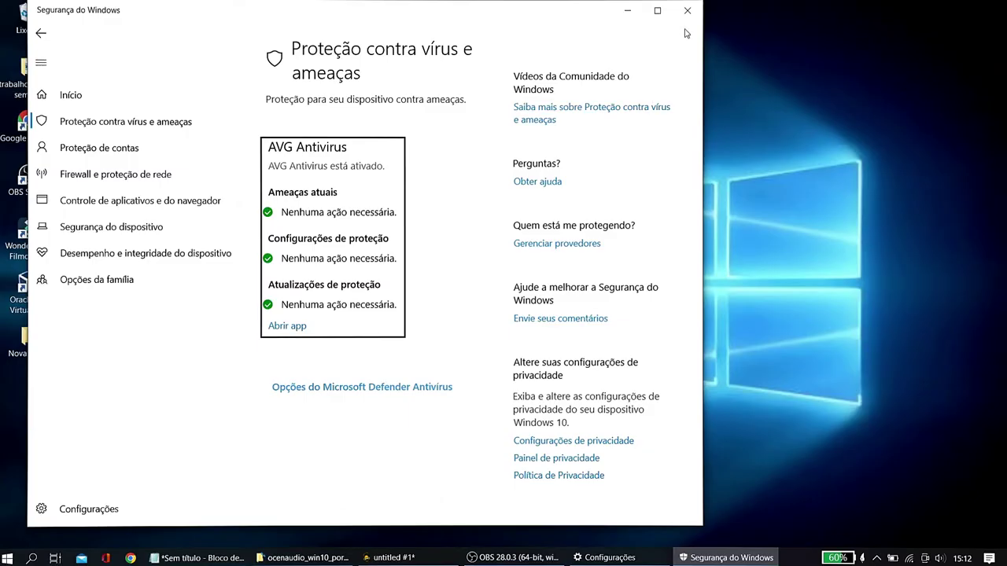
pyautogui.click(688, 11)
pyautogui.click(687, 11)
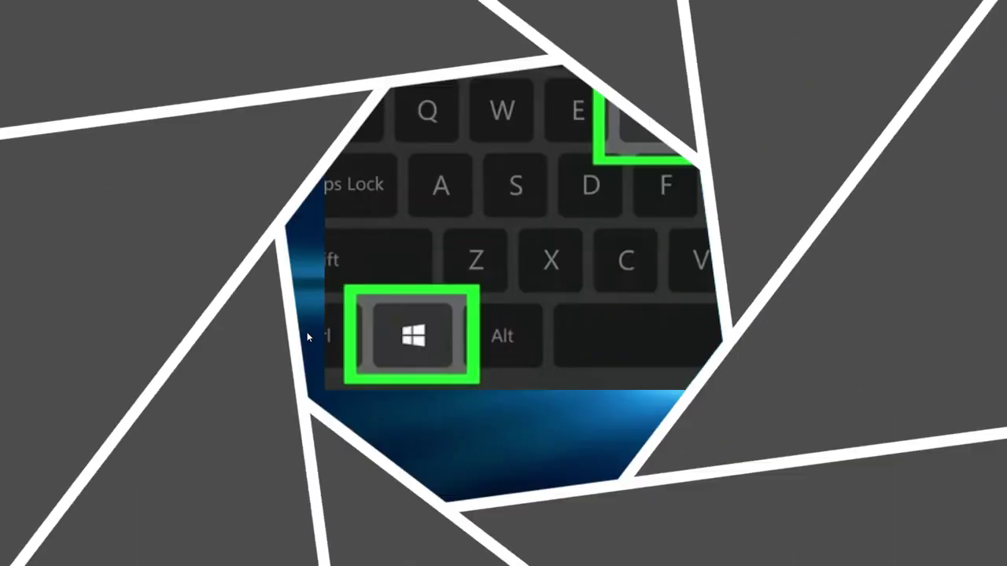
# Run gpedit.msc to open the Local Group Policy Editor, maximize it and widen its tree so the folder names are readable
pyautogui.press('super+r')
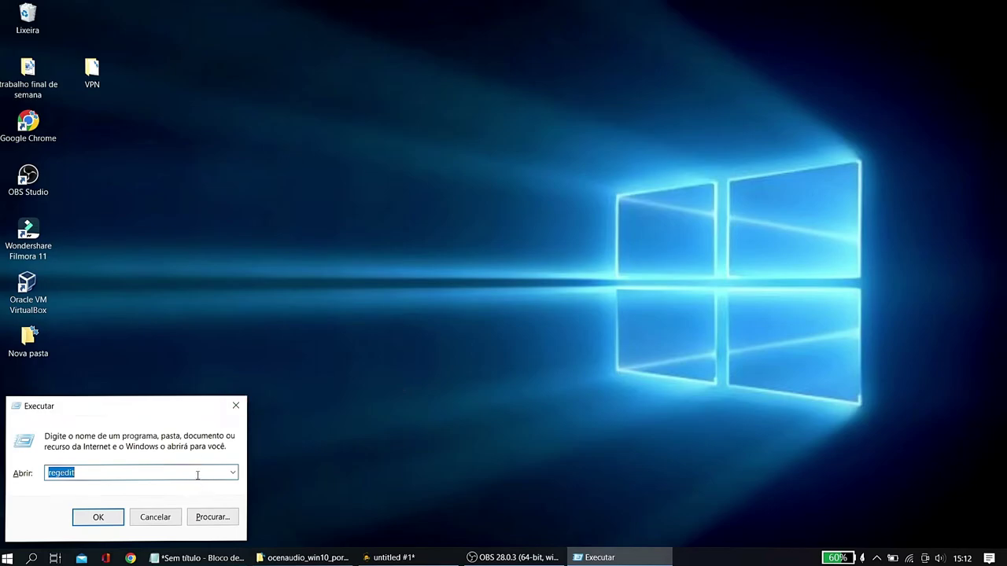
pyautogui.write('g')
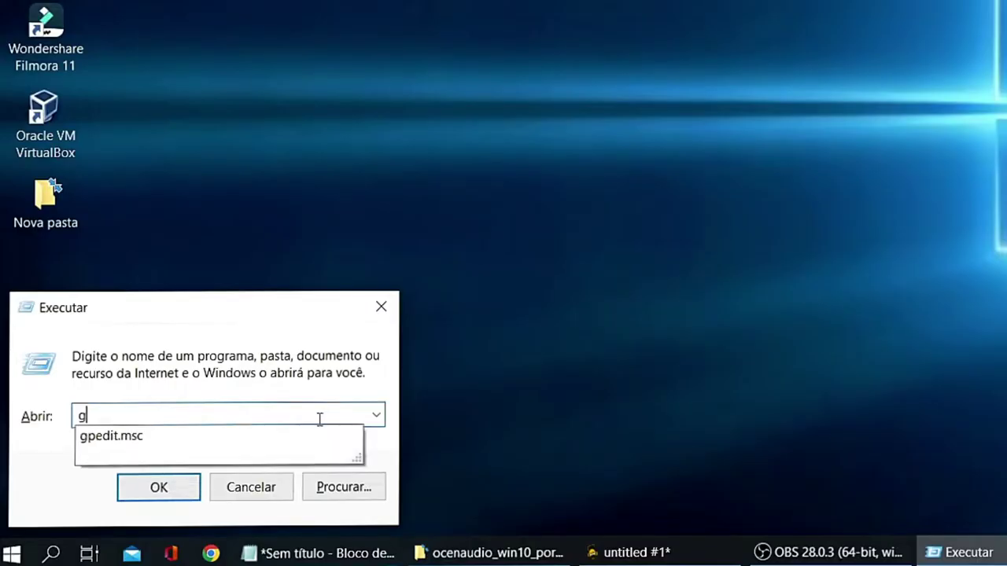
pyautogui.press('Down')
pyautogui.press('Return')
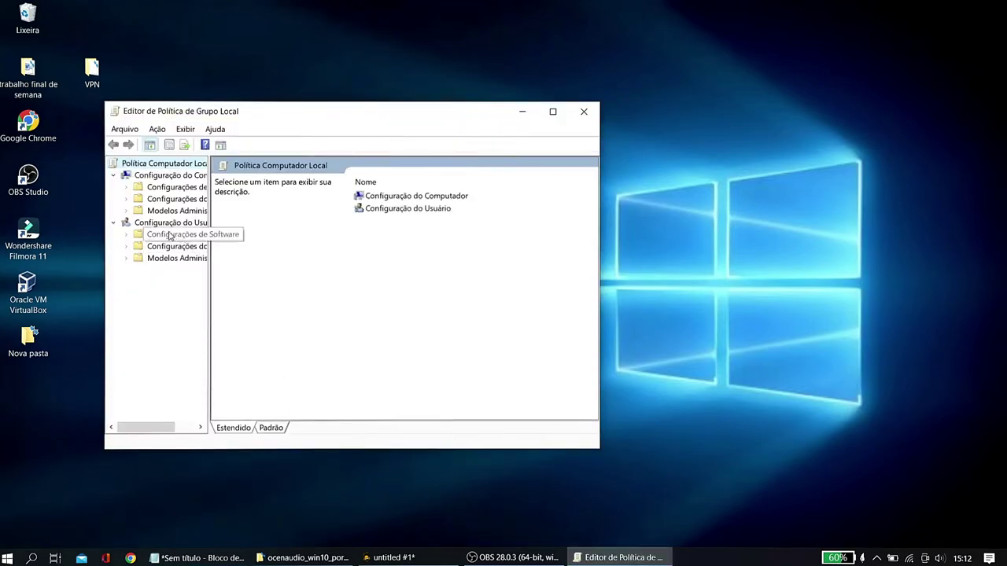
pyautogui.click(550, 112)
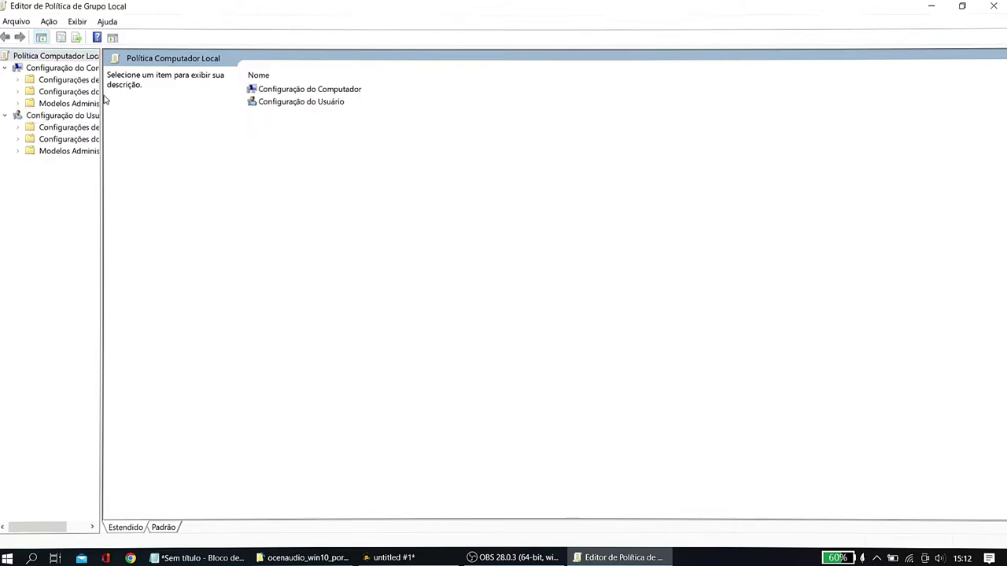
pyautogui.moveTo(101, 94); pyautogui.dragTo(209, 96)
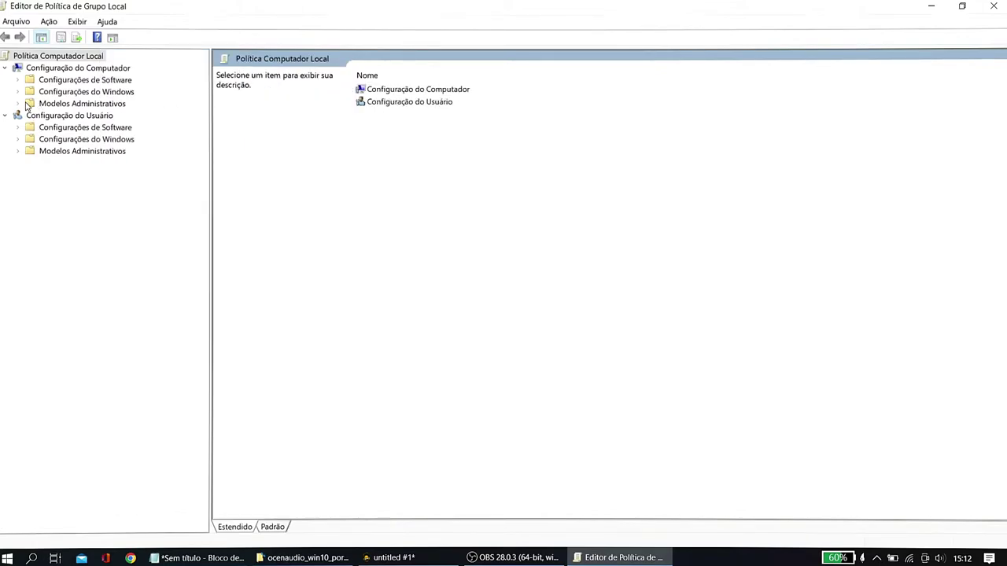
# Show the Microsoft Defender Antivírus policies under Configuração do Computador > Modelos Administrativos > Componentes do Windows
pyautogui.click(38, 188)
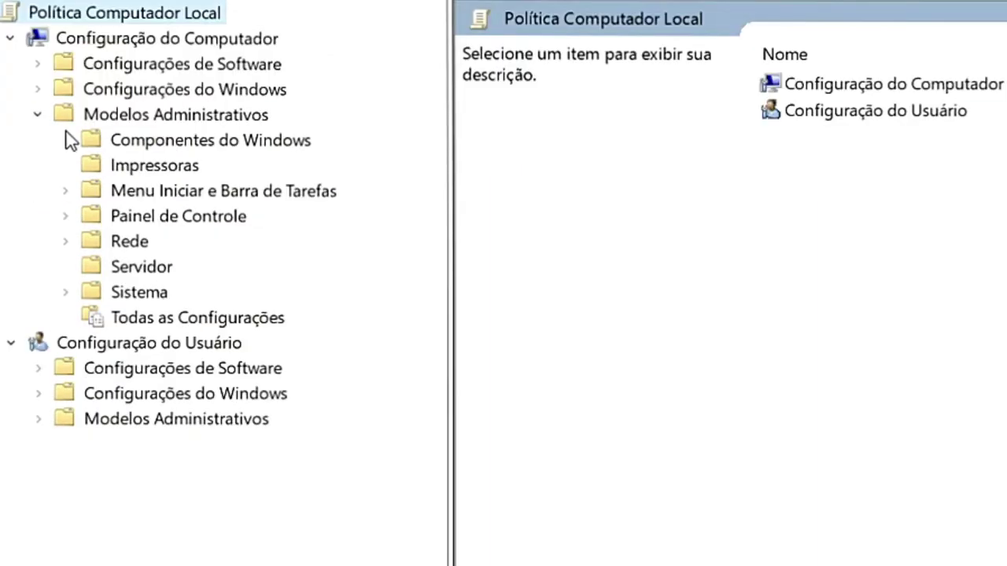
pyautogui.click(63, 213)
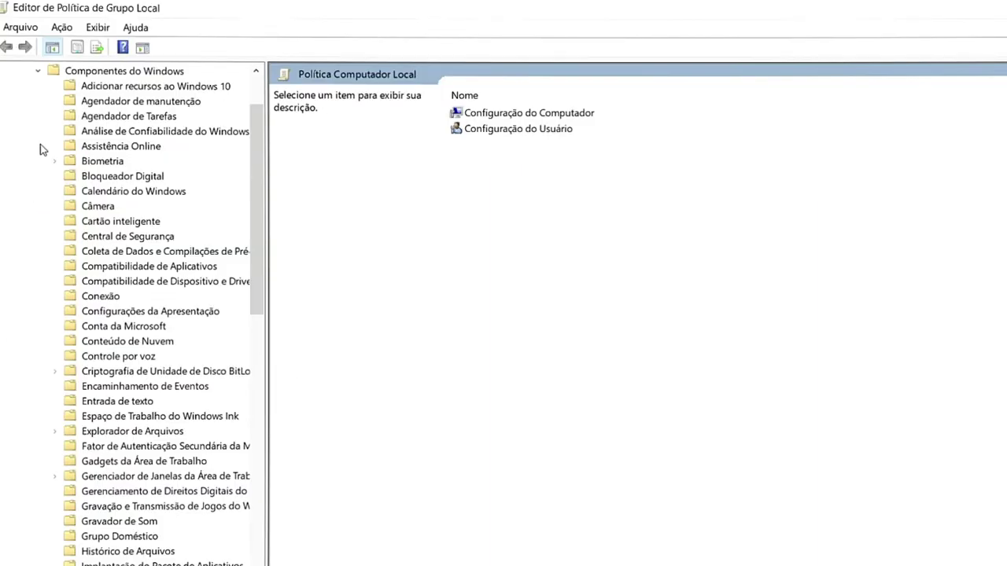
pyautogui.scroll(-4, 142, 259)
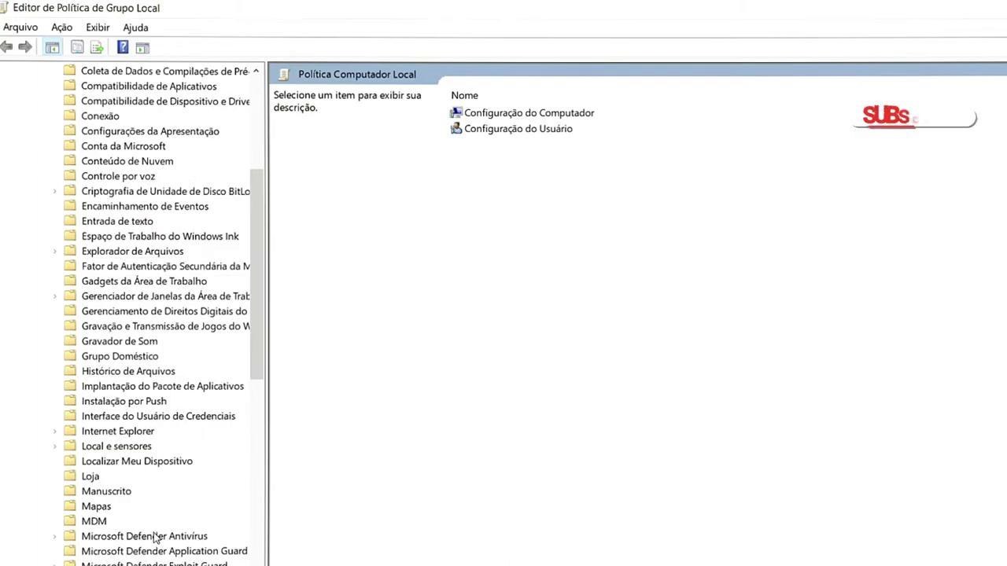
pyautogui.click(169, 535)
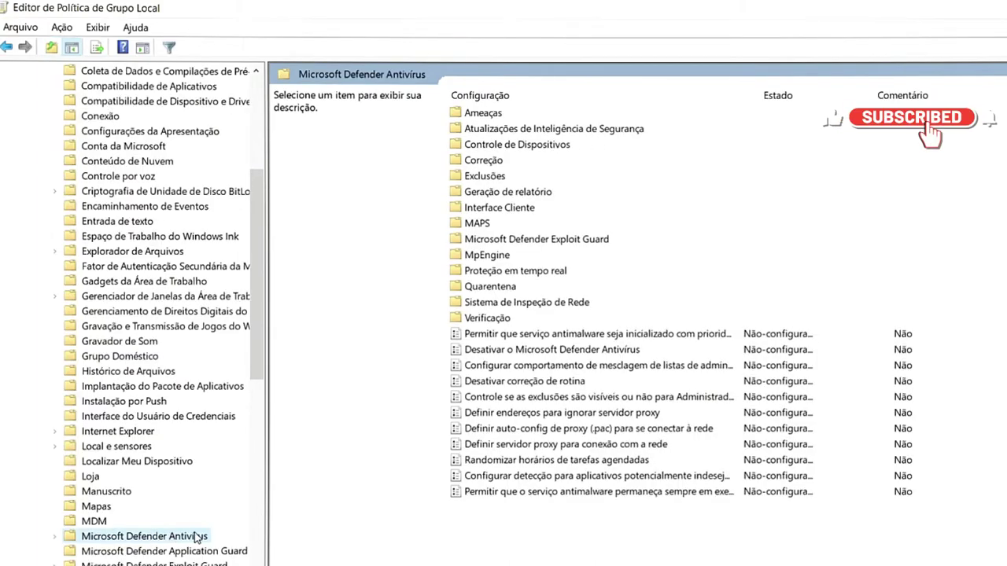
# Set the Desativar o Microsoft Defender Antivírus policy to Habilitado
pyautogui.click(490, 351)
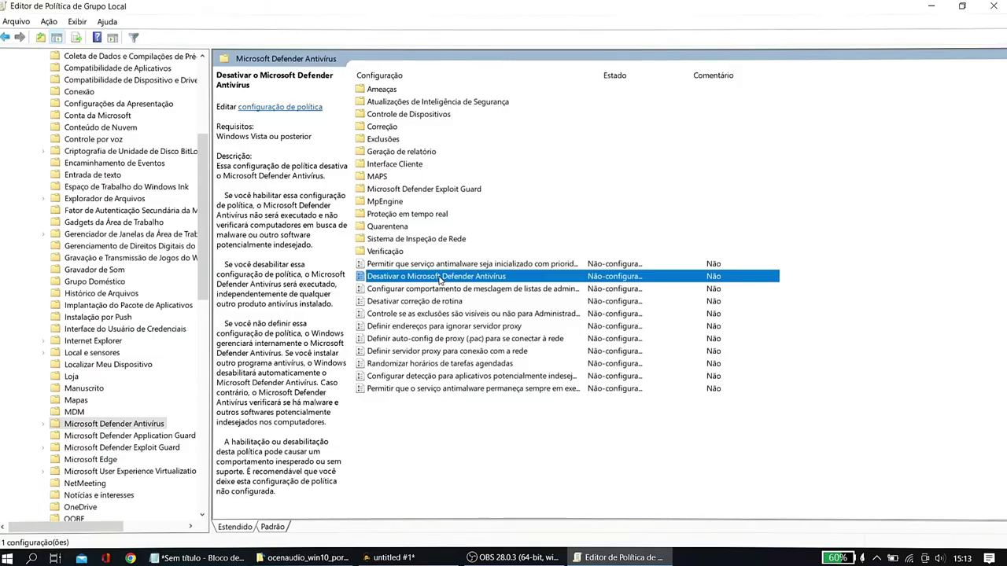
pyautogui.doubleClick(440, 278)
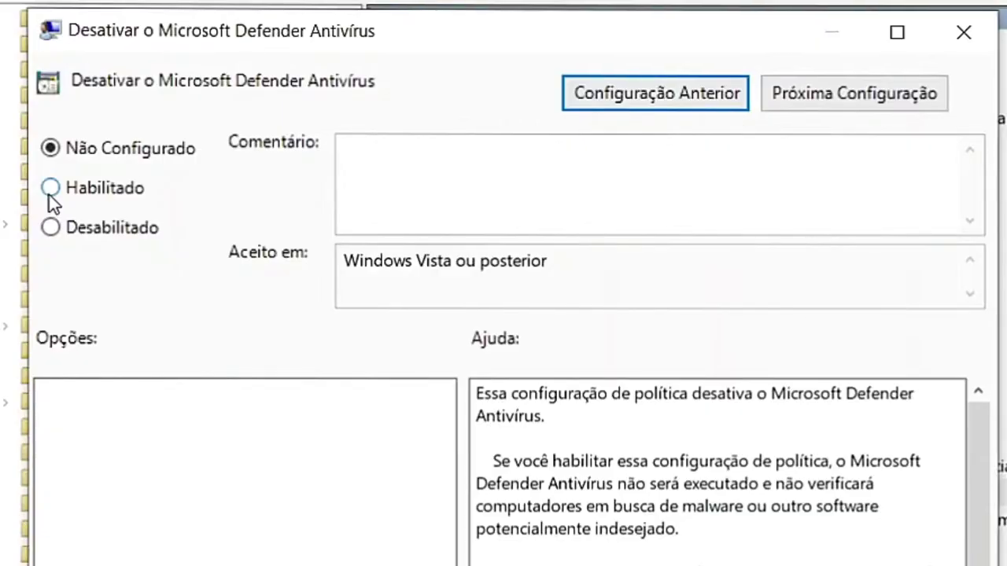
pyautogui.click(65, 136)
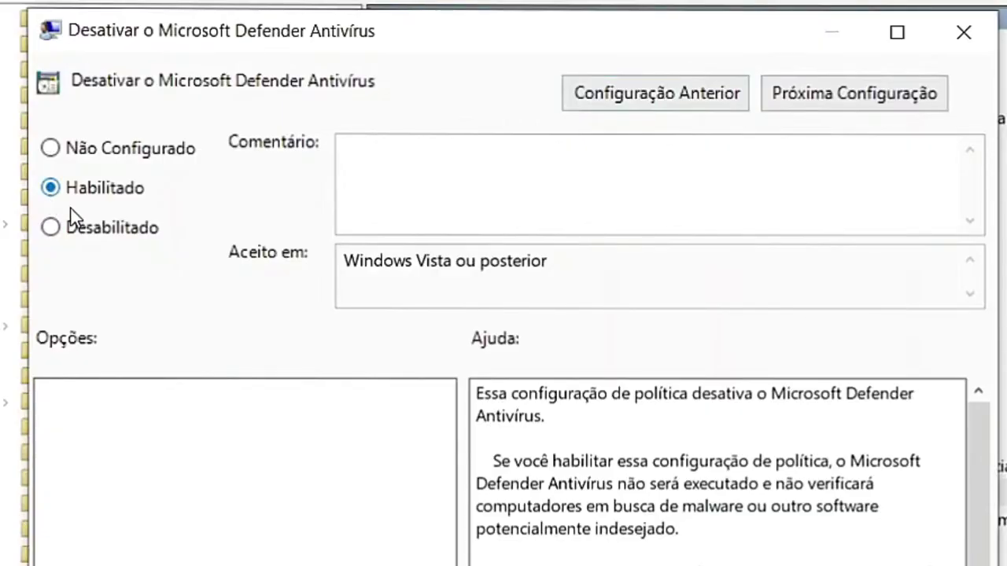
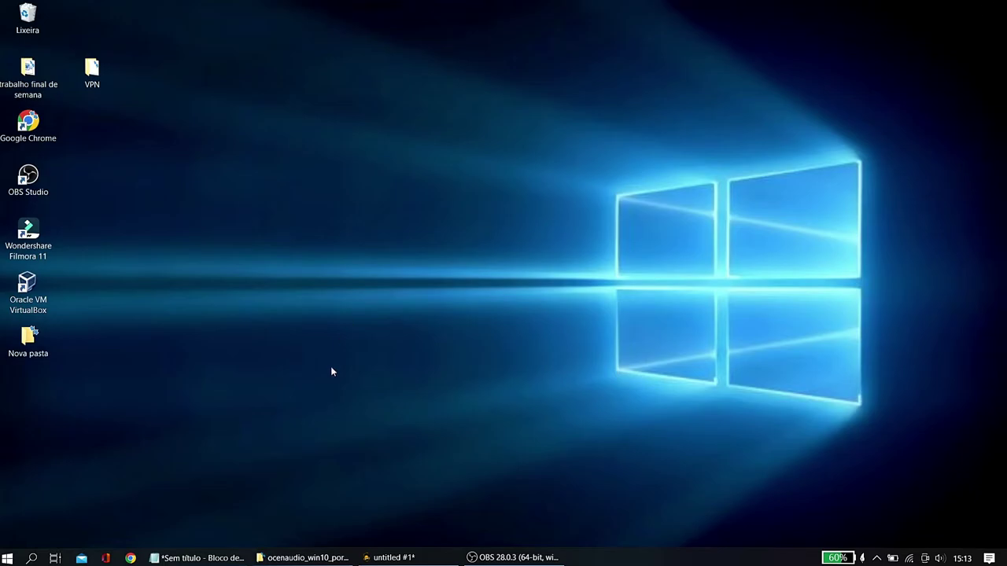
# Search Windows for cmd and open the Command Prompt as administrator
pyautogui.click(31, 558)
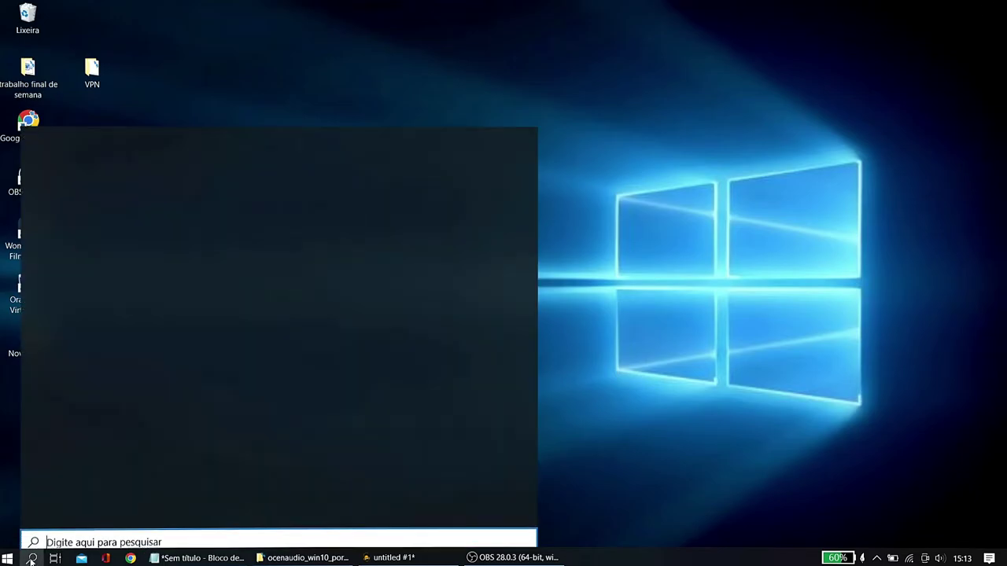
pyautogui.write('cmd')
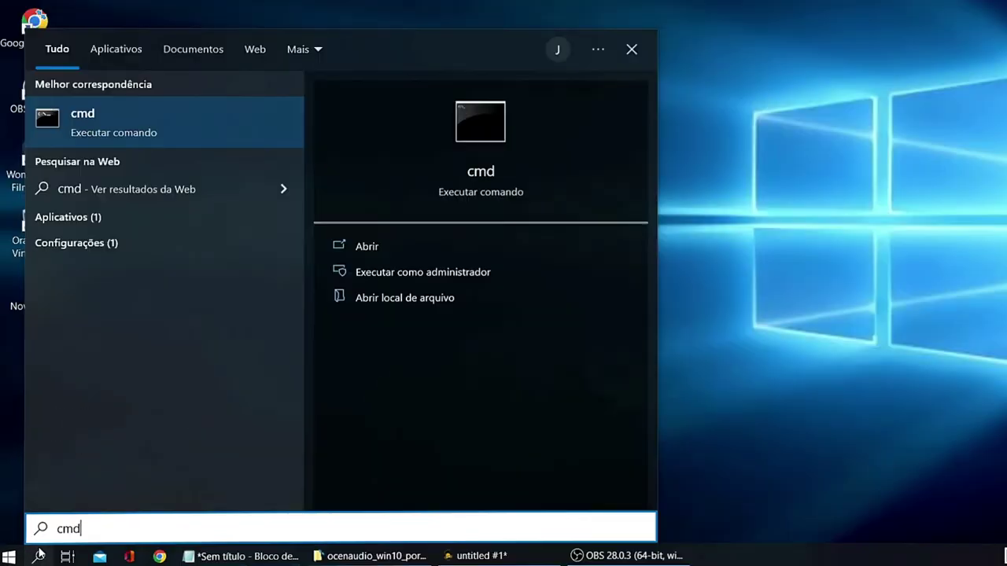
pyautogui.rightClick(129, 107)
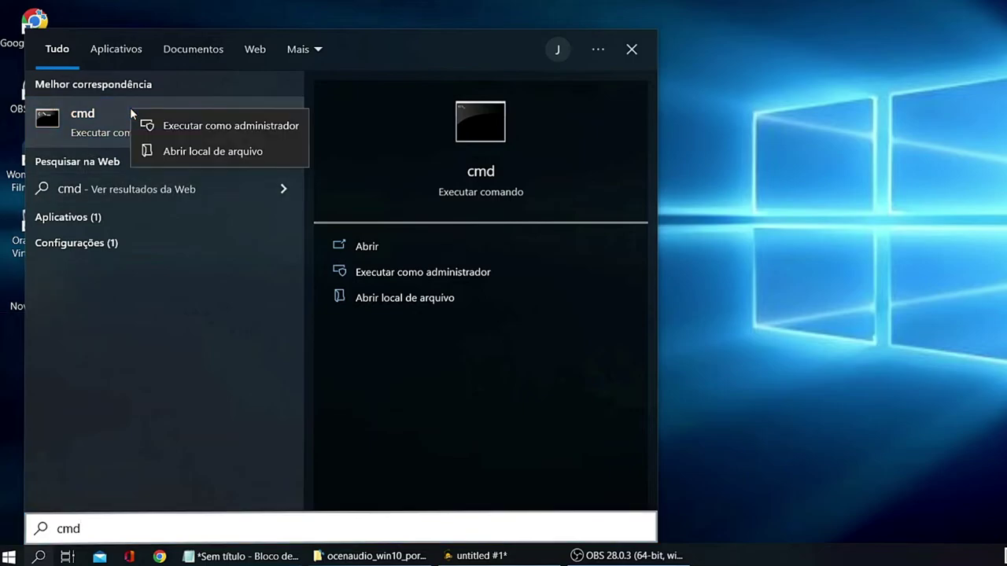
pyautogui.click(178, 123)
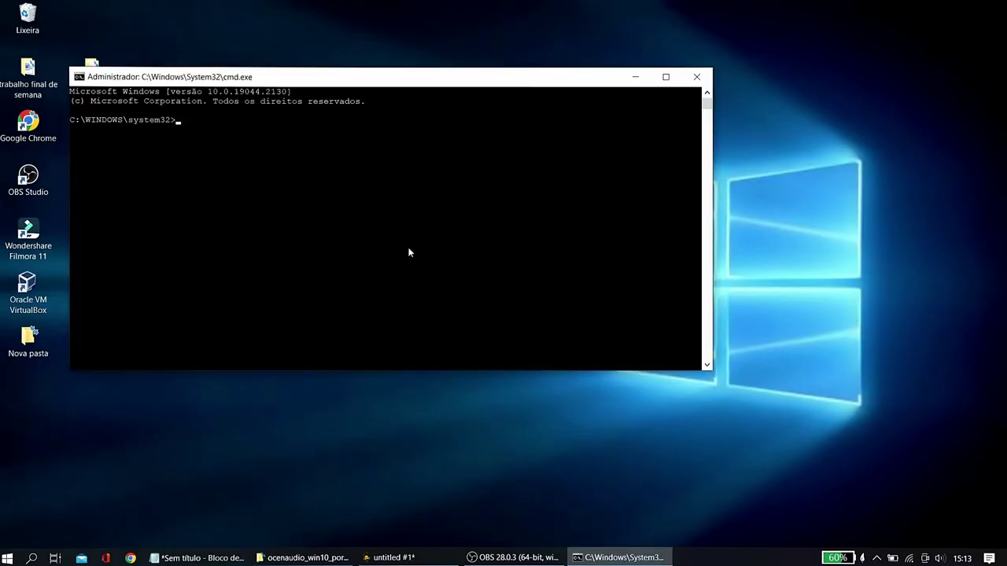
# Force a Group Policy update with gpupdate /force, and close the Command Prompt
pyautogui.click(410, 206)
pyautogui.write('gpupdate /force')
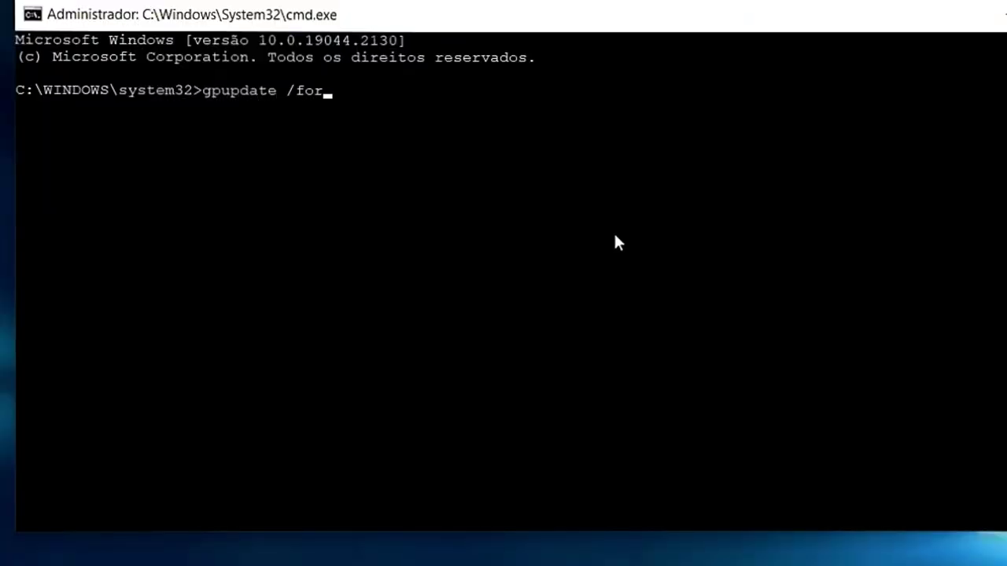
pyautogui.press('Return')
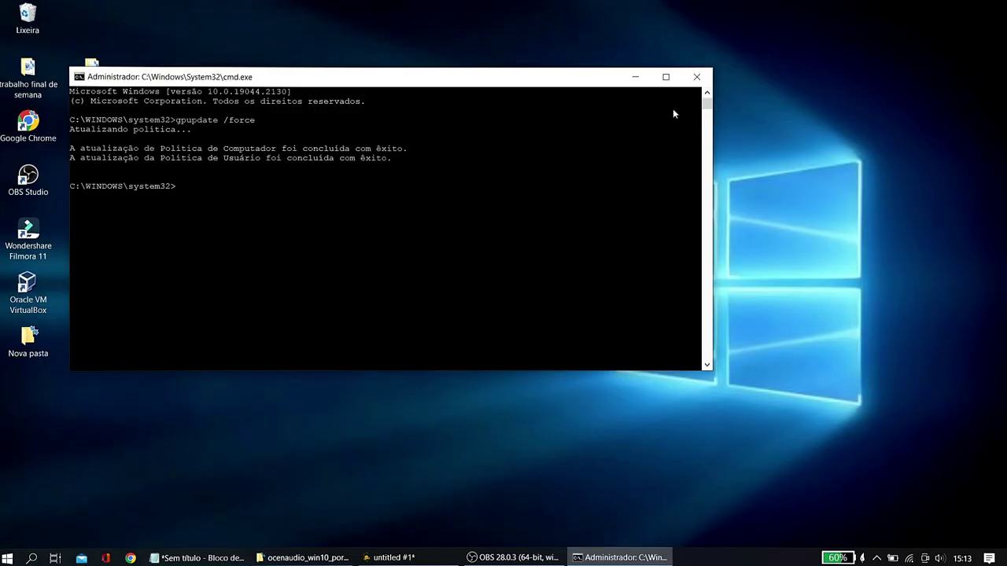
pyautogui.click(696, 76)
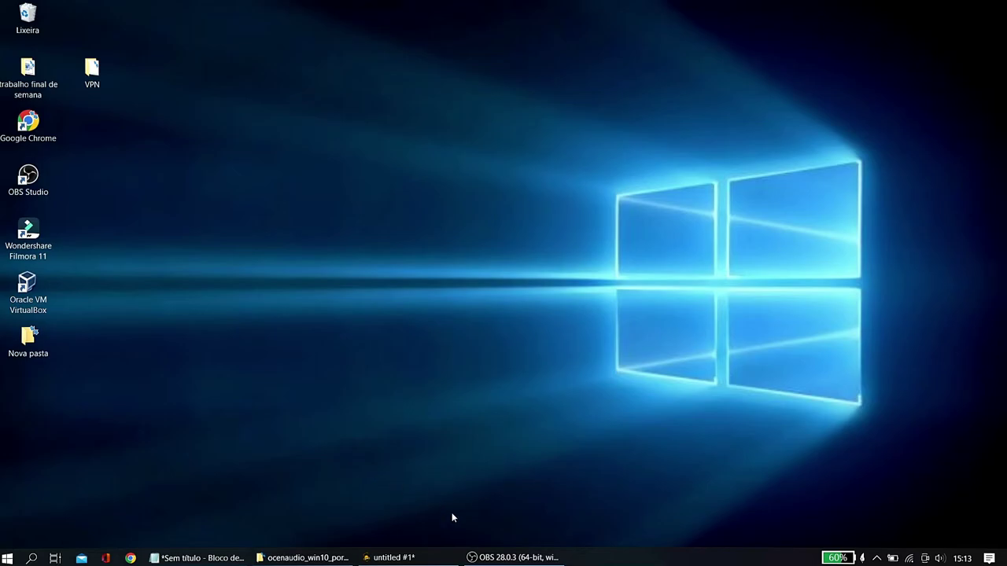
# Switch to Segurança do Windows and check the Microsoft Defender Antivírus section of the Proteção contra vírus e ameaças page
pyautogui.click(32, 558)
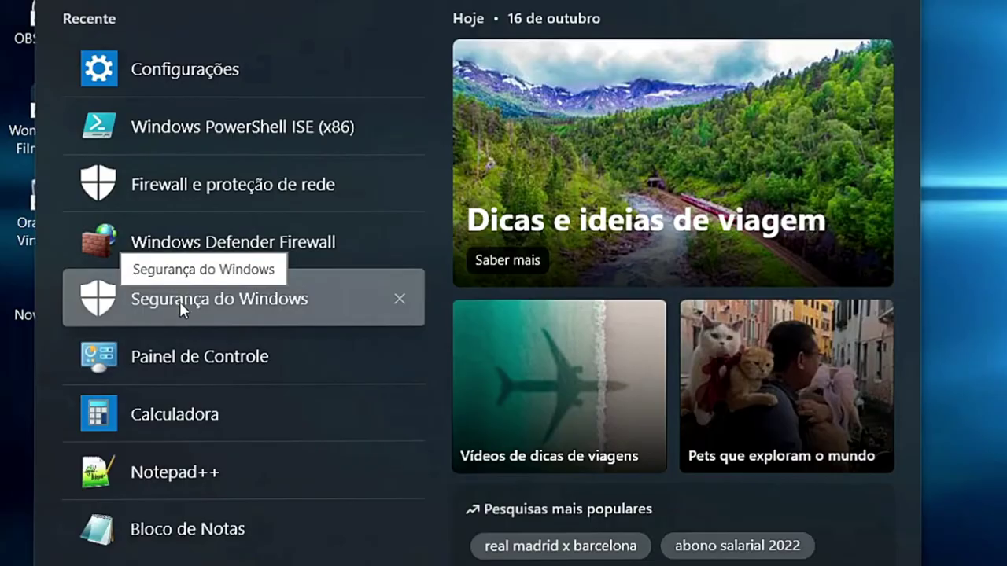
pyautogui.click(162, 224)
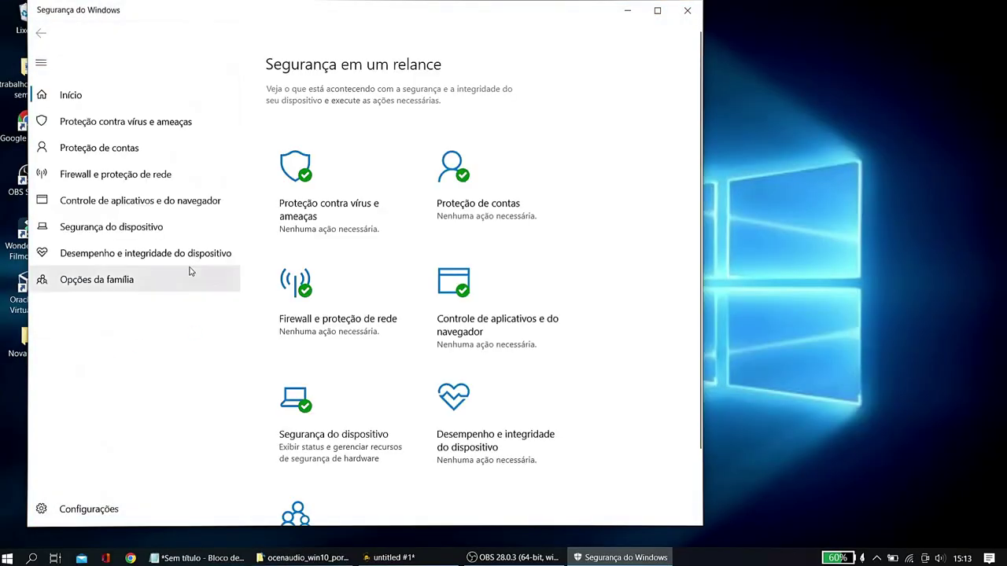
pyautogui.click(115, 116)
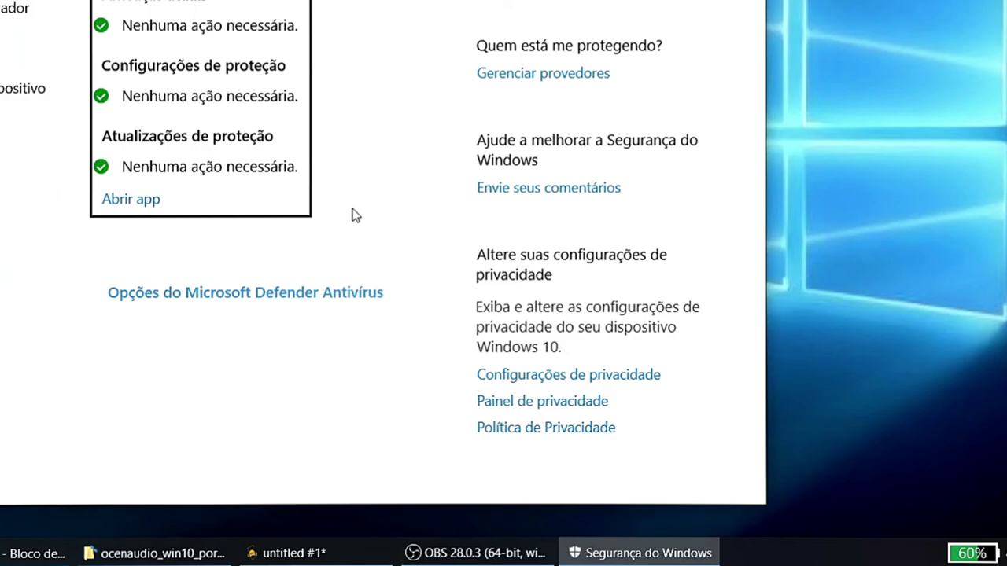
pyautogui.click(397, 391)
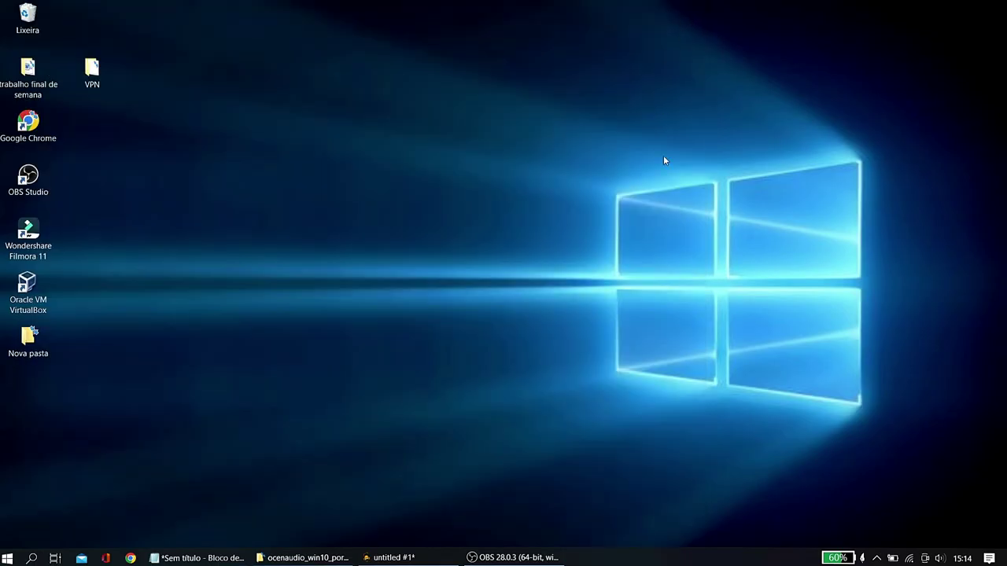